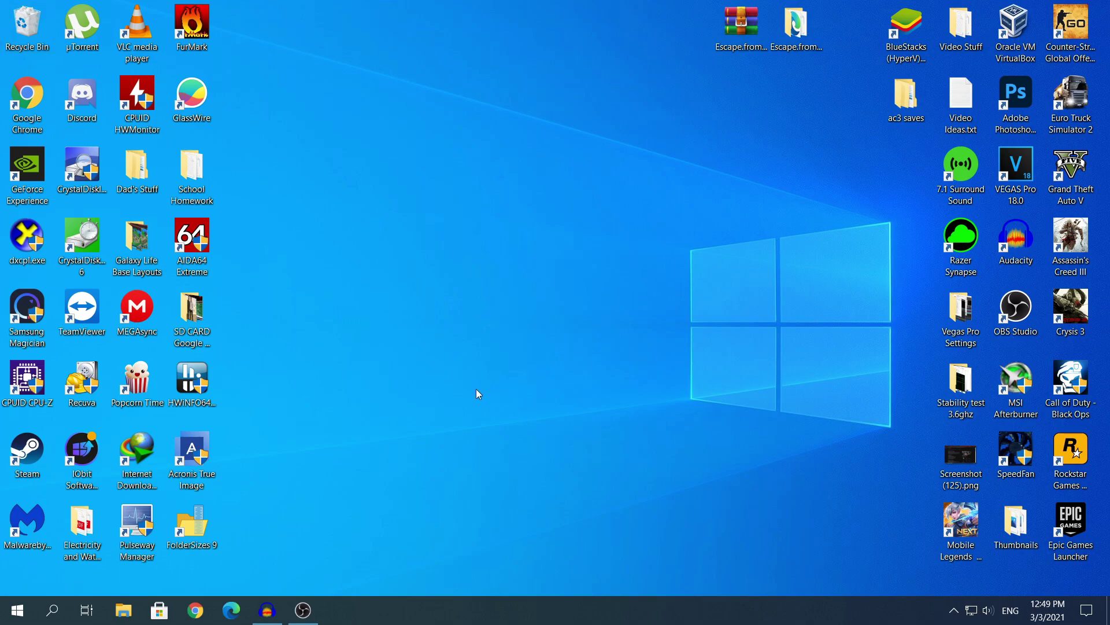
Step: Open Windows Search from the taskbar to look for an app
left_click(52, 610)
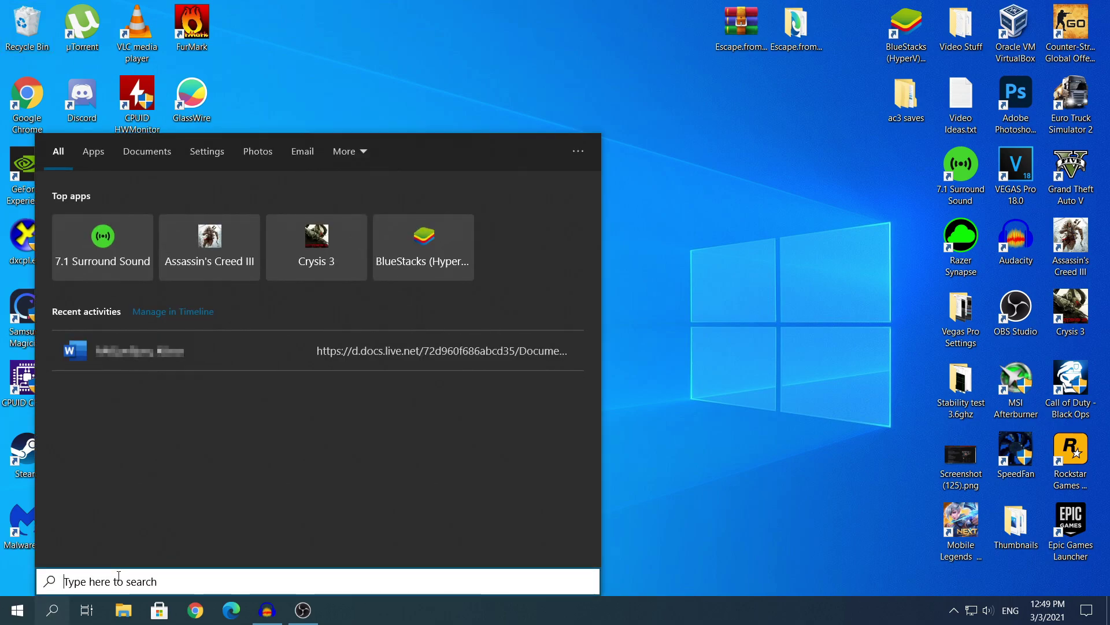
Step: Launch Services via a 'serv' search and open the Windows Search service properties
type("serv")
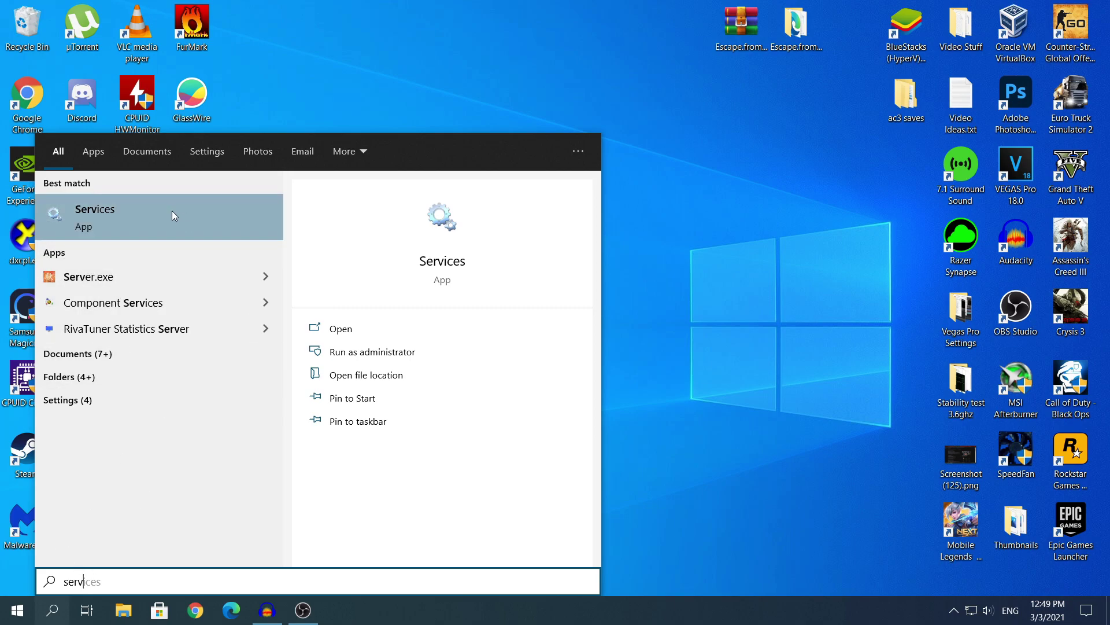
left_click(152, 213)
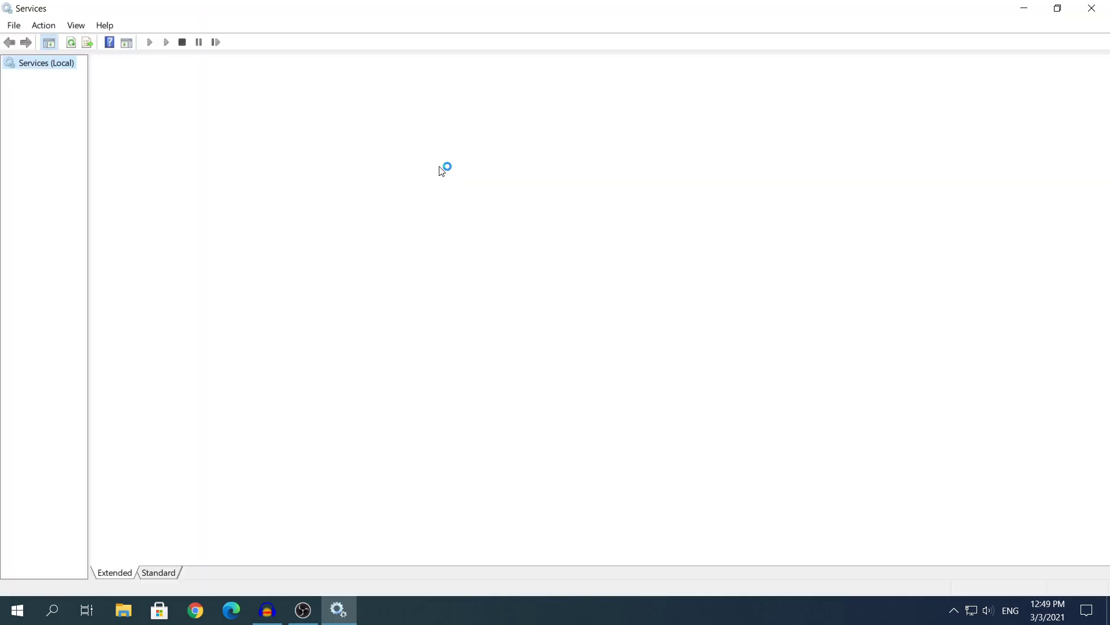
left_click(437, 200)
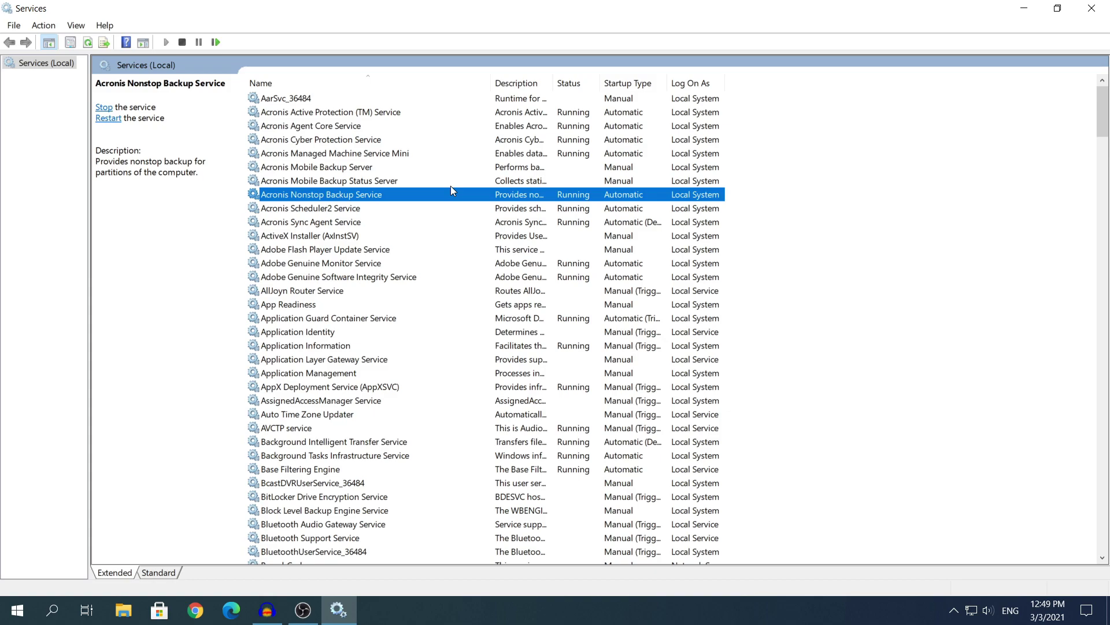
key("w")
scroll(453, 191, "up", 3)
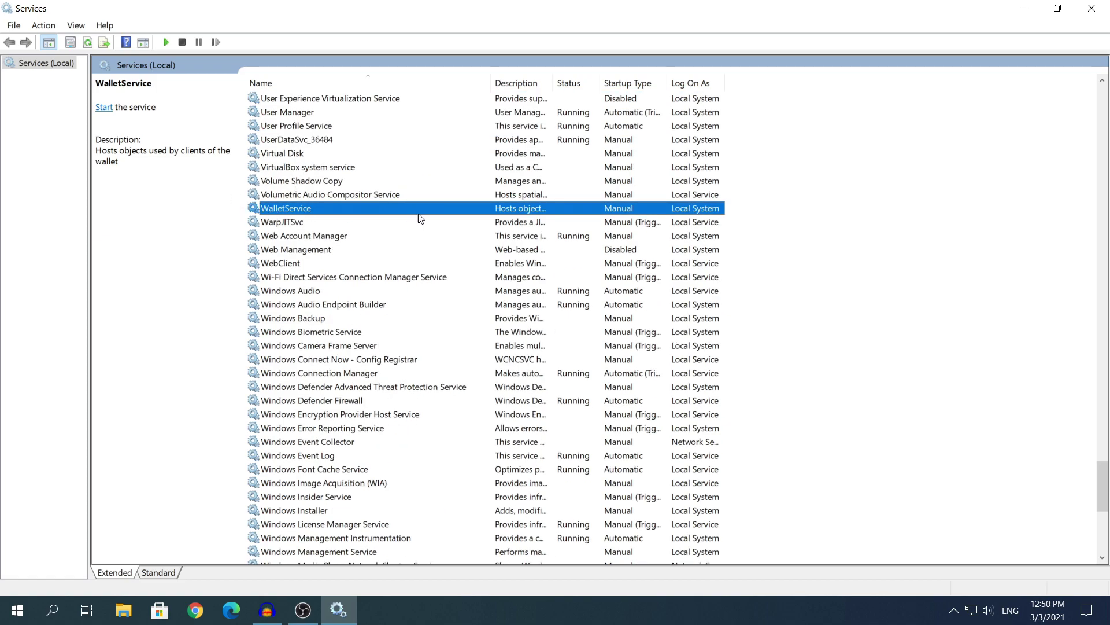
scroll(426, 220, "down", 5)
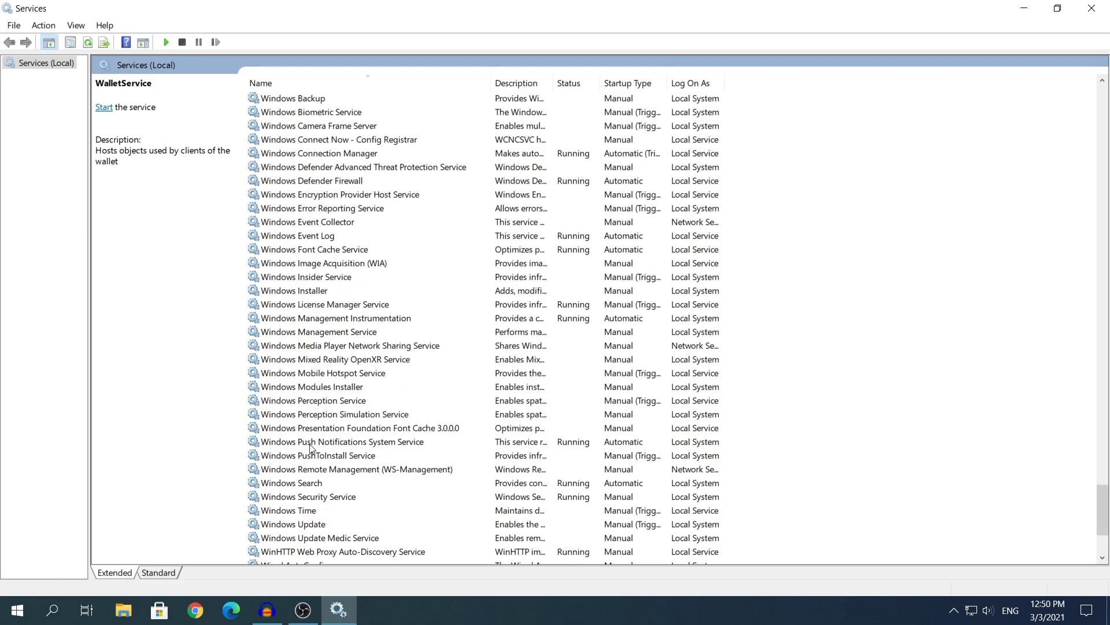
scroll(315, 445, "down", 1)
left_click(288, 431)
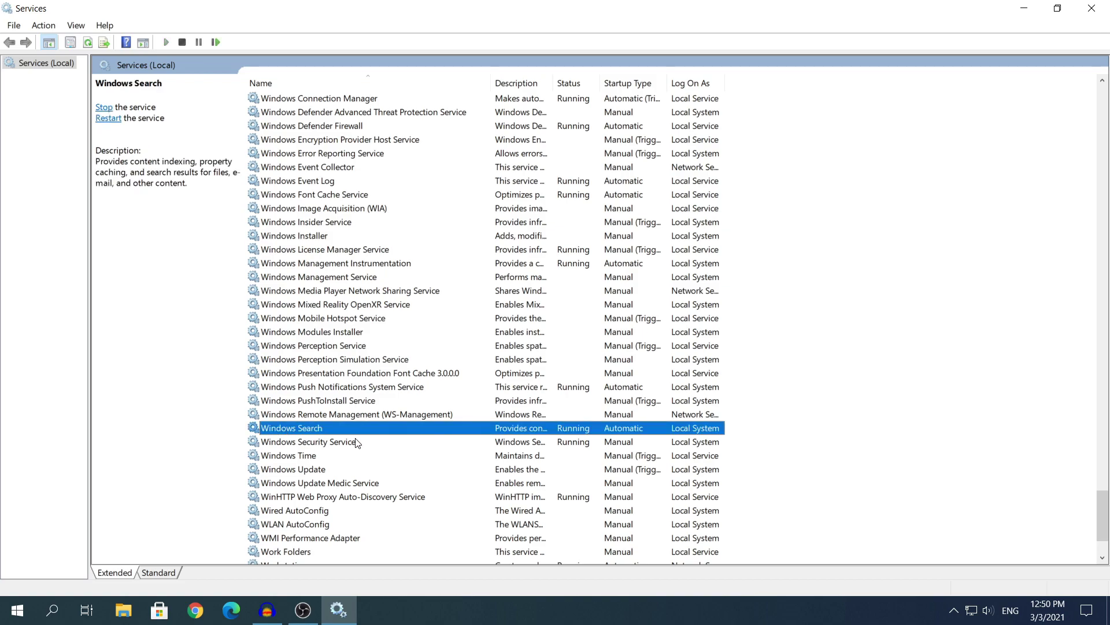
double_click(368, 431)
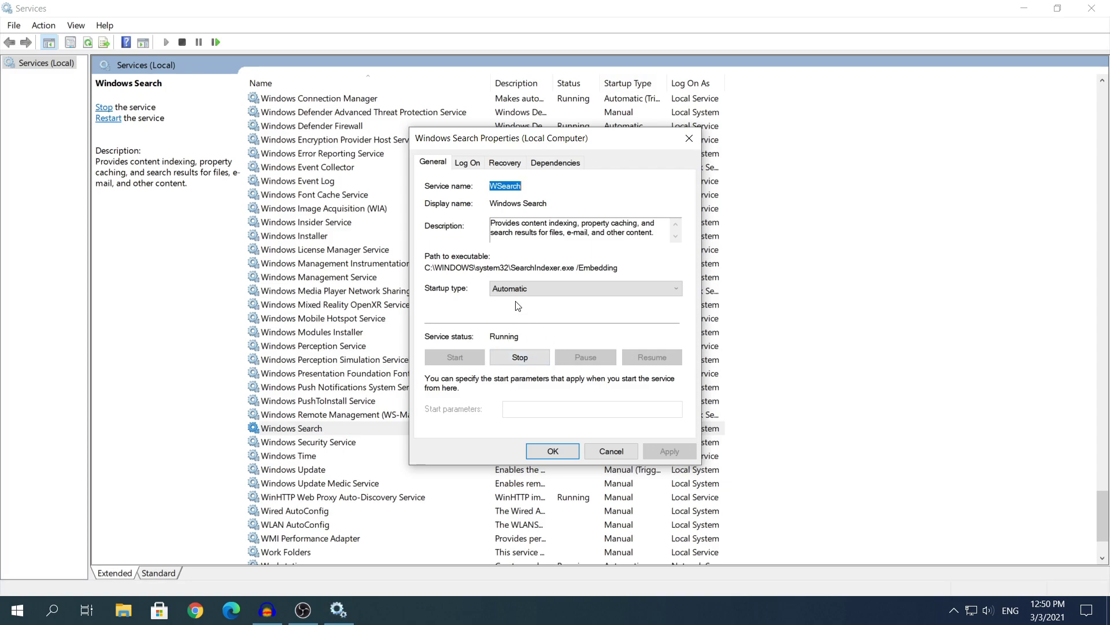
left_click(546, 289)
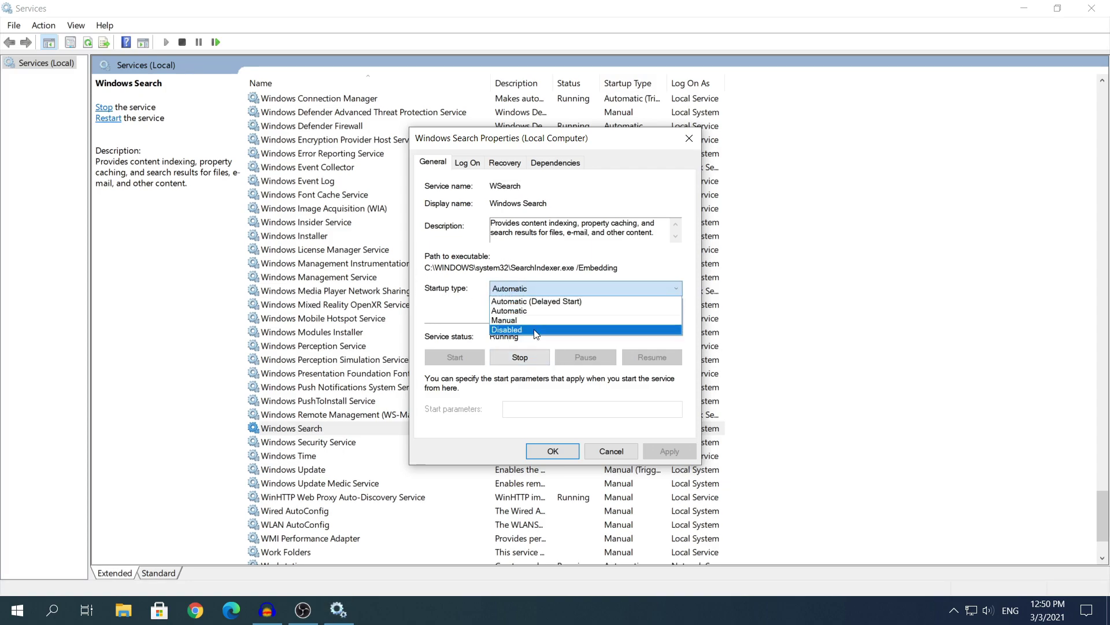
left_click(697, 260)
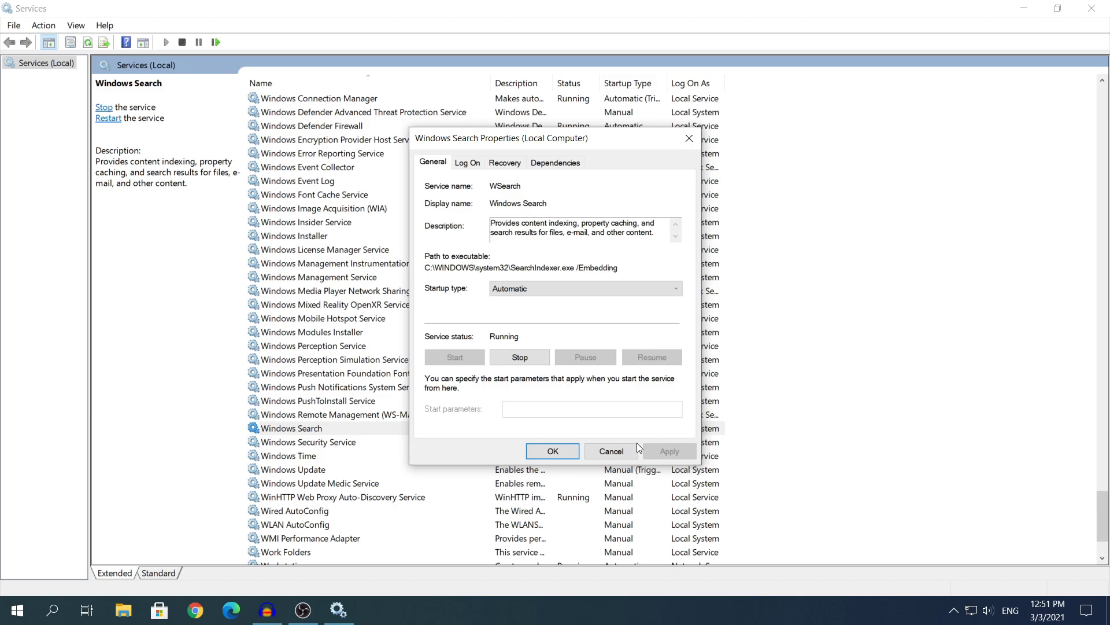
left_click(611, 450)
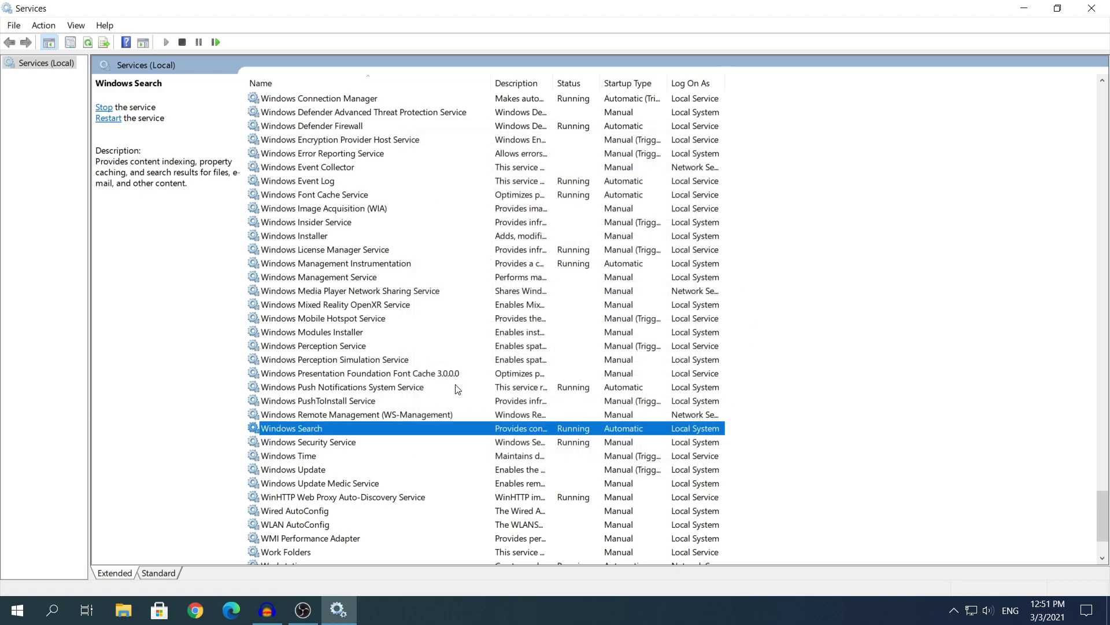
Step: Confirm SysMain's startup type stays Disabled, then close the Services console
scroll(455, 382, "down", 3)
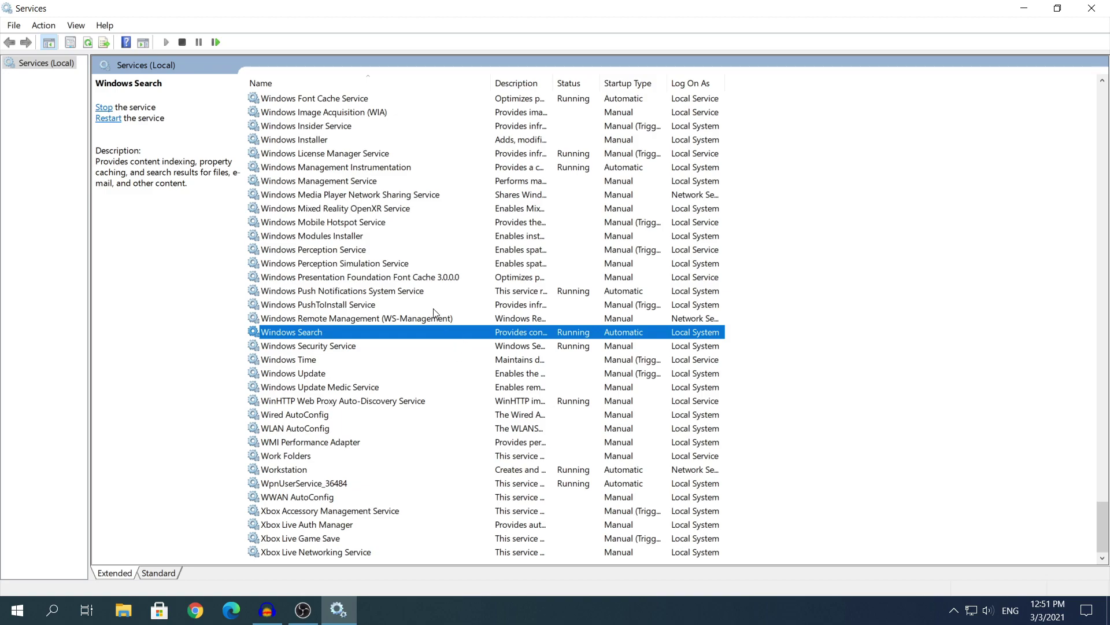
key("s")
scroll(312, 271, "down", 1)
left_click(268, 399)
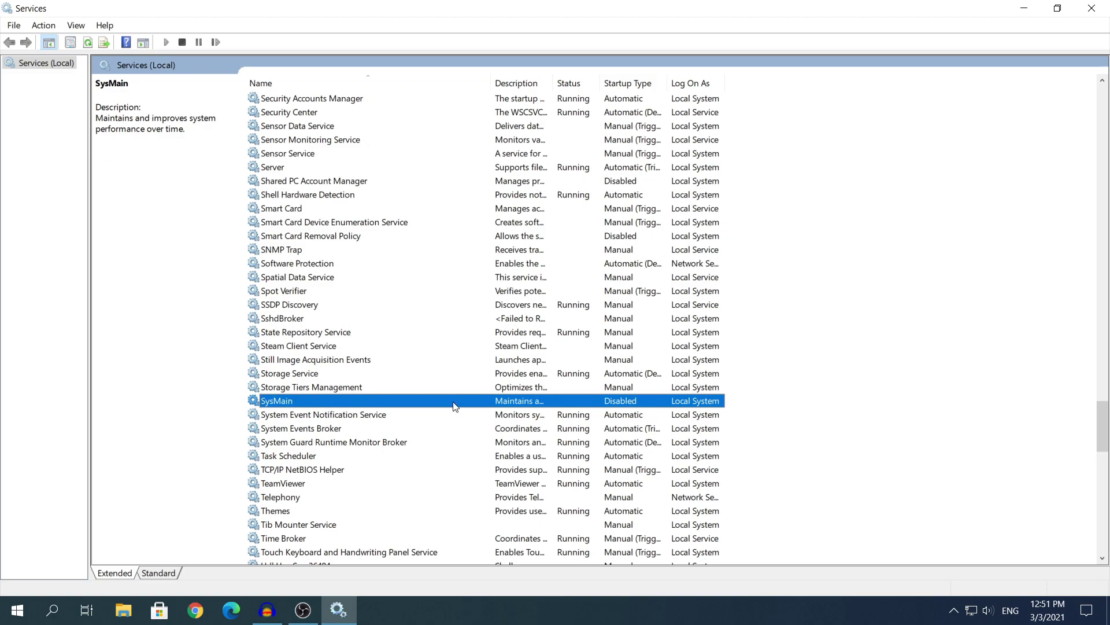
double_click(416, 403)
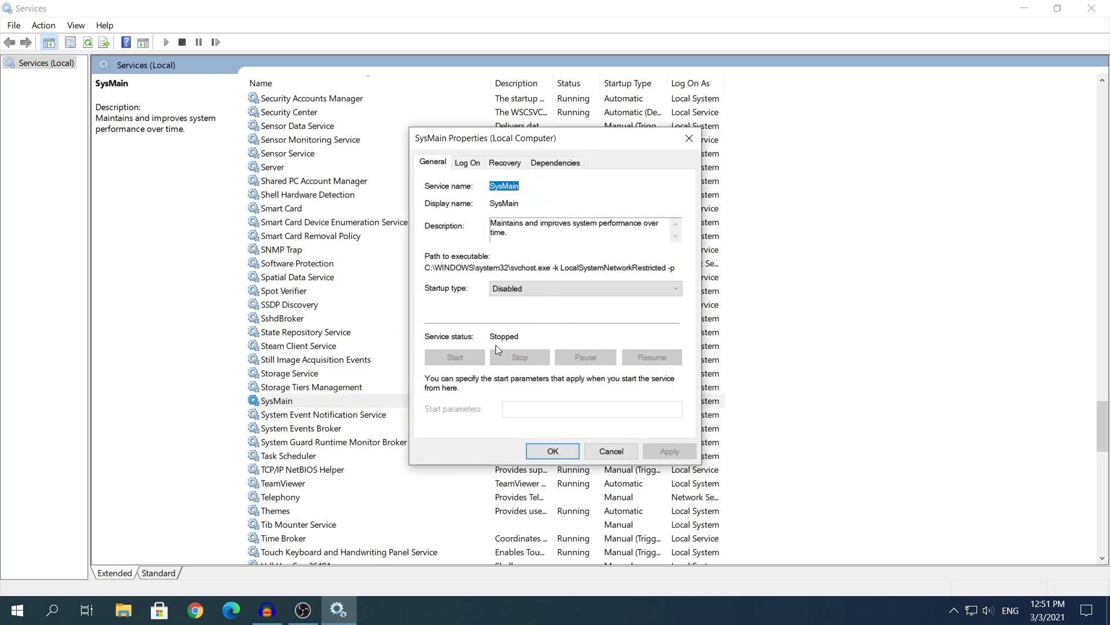
left_click(554, 288)
left_click(553, 288)
left_click(553, 283)
left_click(462, 332)
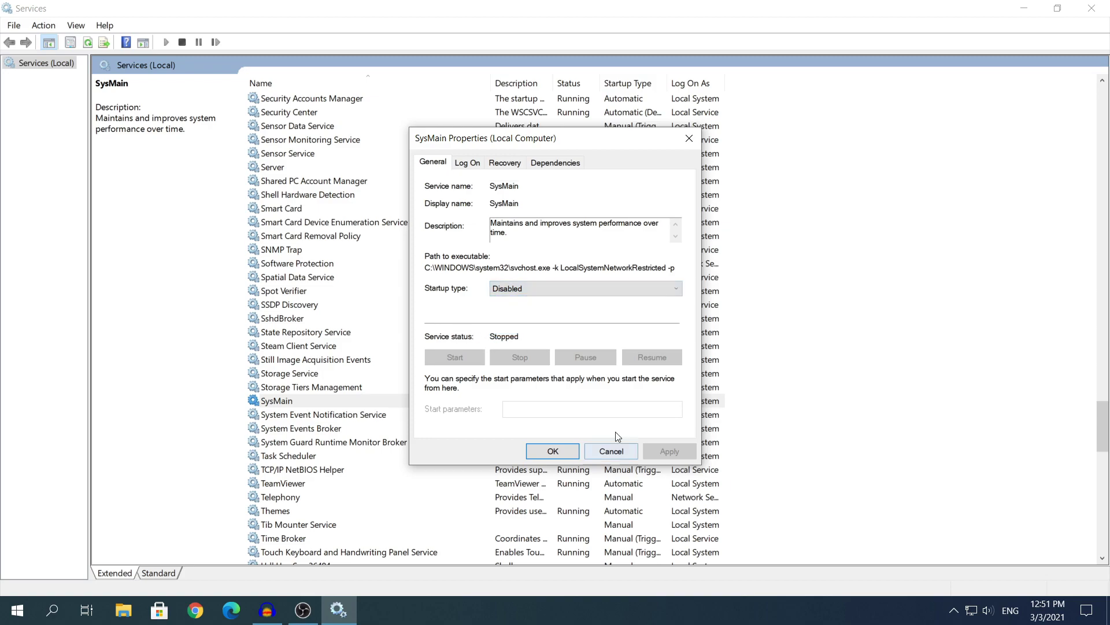
left_click(541, 453)
left_click(1101, 7)
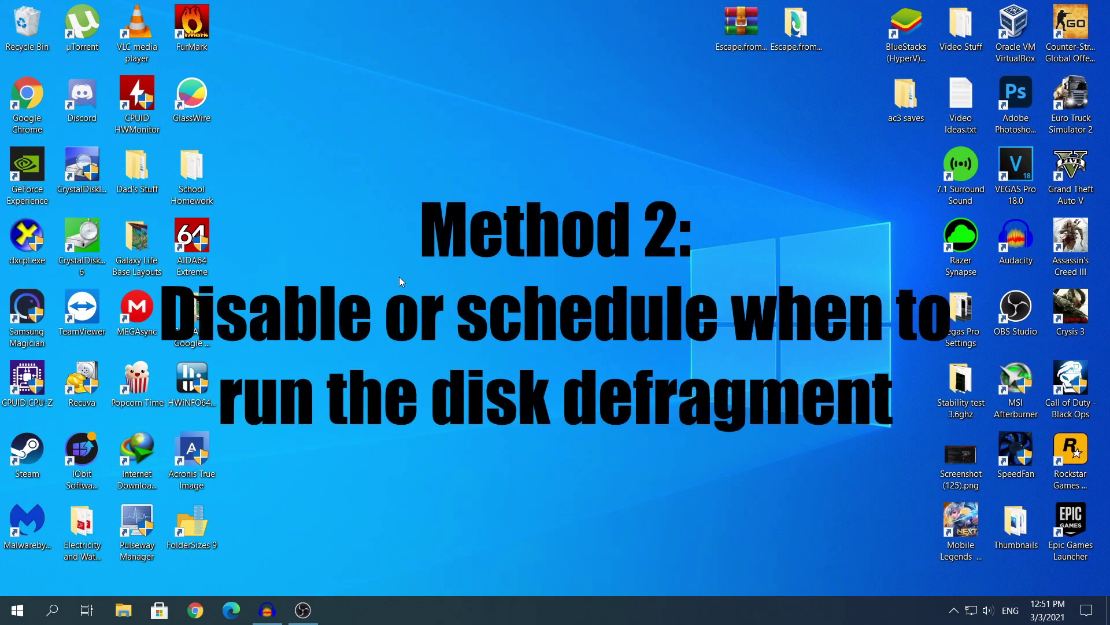
Step: Search 'disk de' to launch Optimize Drives and bring up its optimization schedule settings
left_click(52, 599)
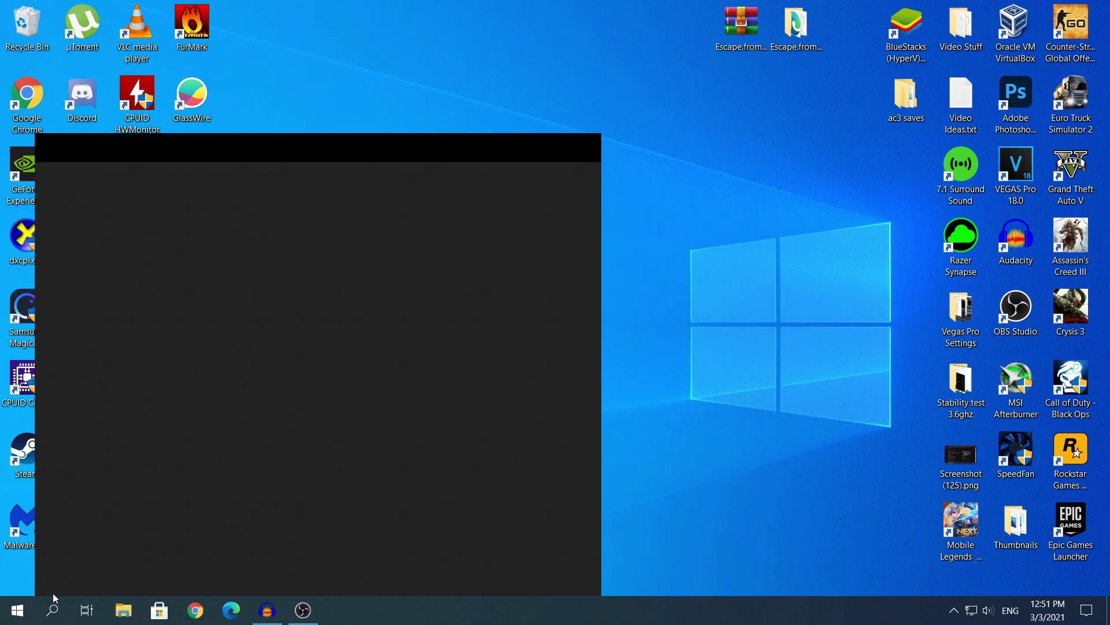
type("disk de")
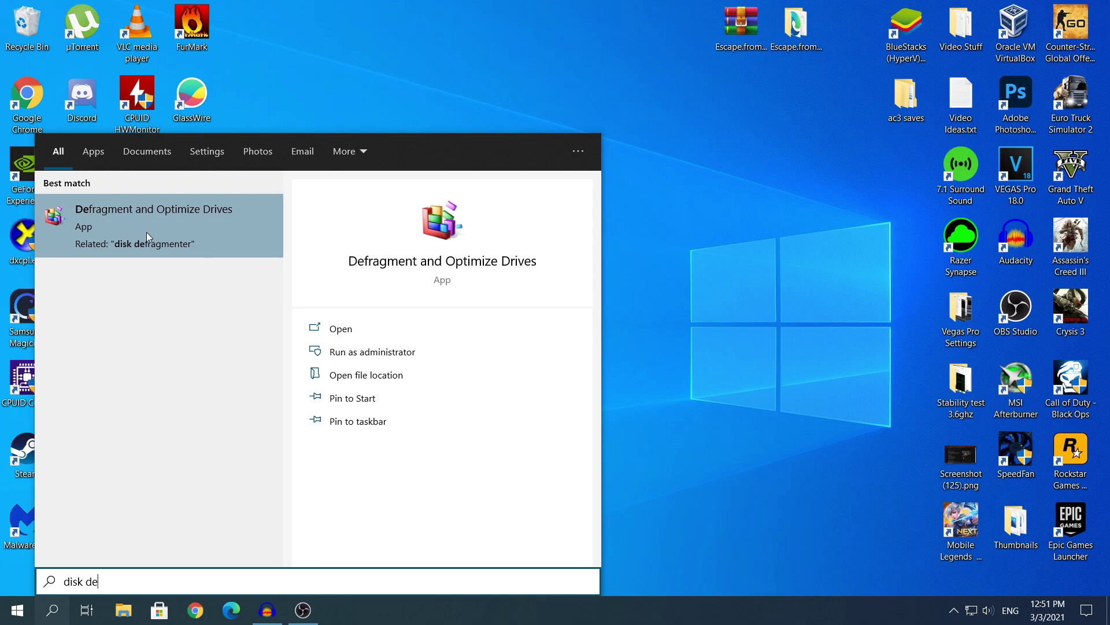
left_click(151, 231)
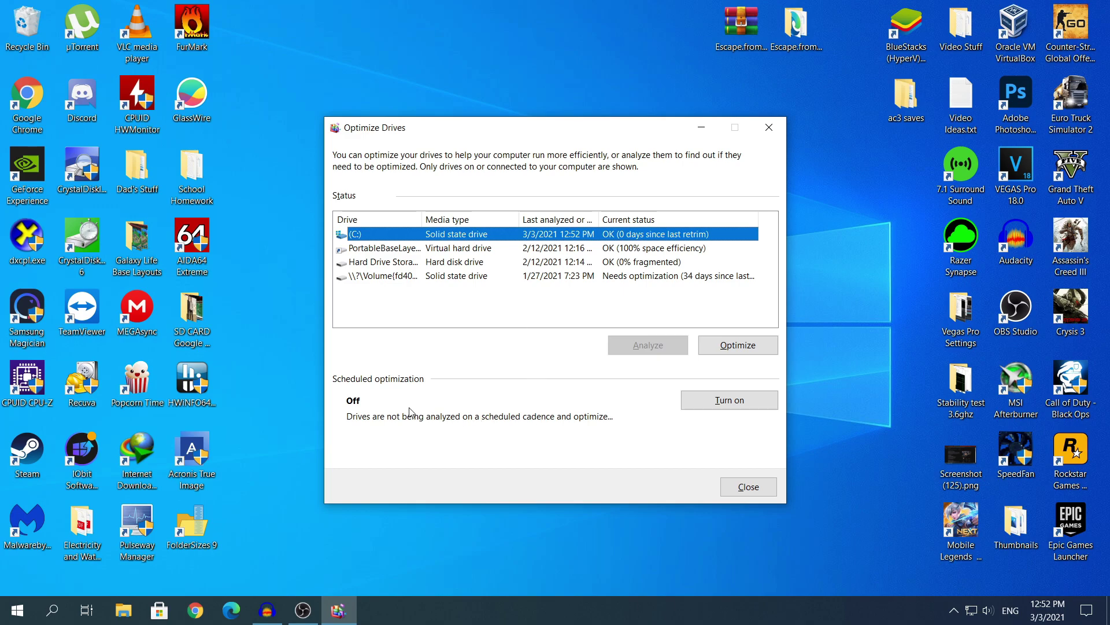
left_click(692, 401)
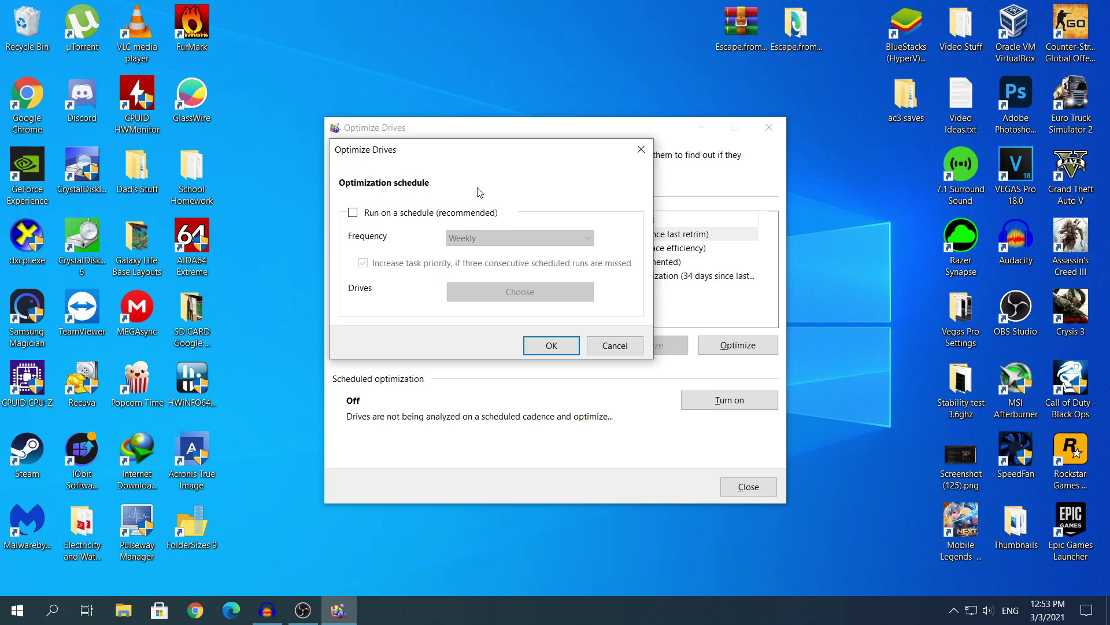
Step: Turn on scheduled drive optimization with Weekly frequency, after briefly choosing Daily
left_click_drag(474, 149, 395, 140)
left_click(306, 199)
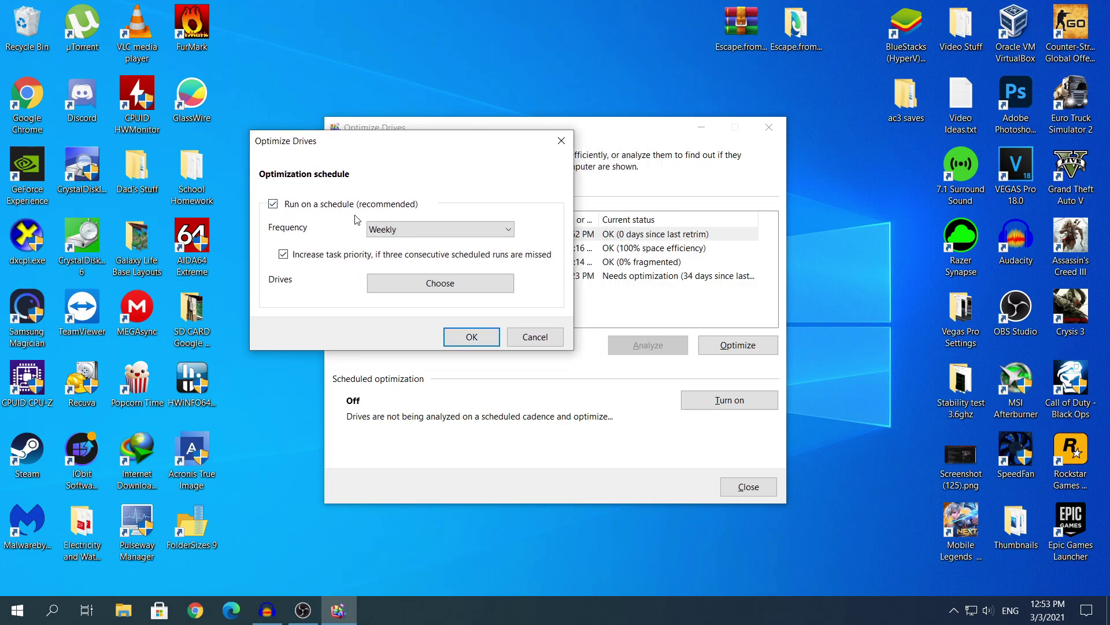
left_click(426, 230)
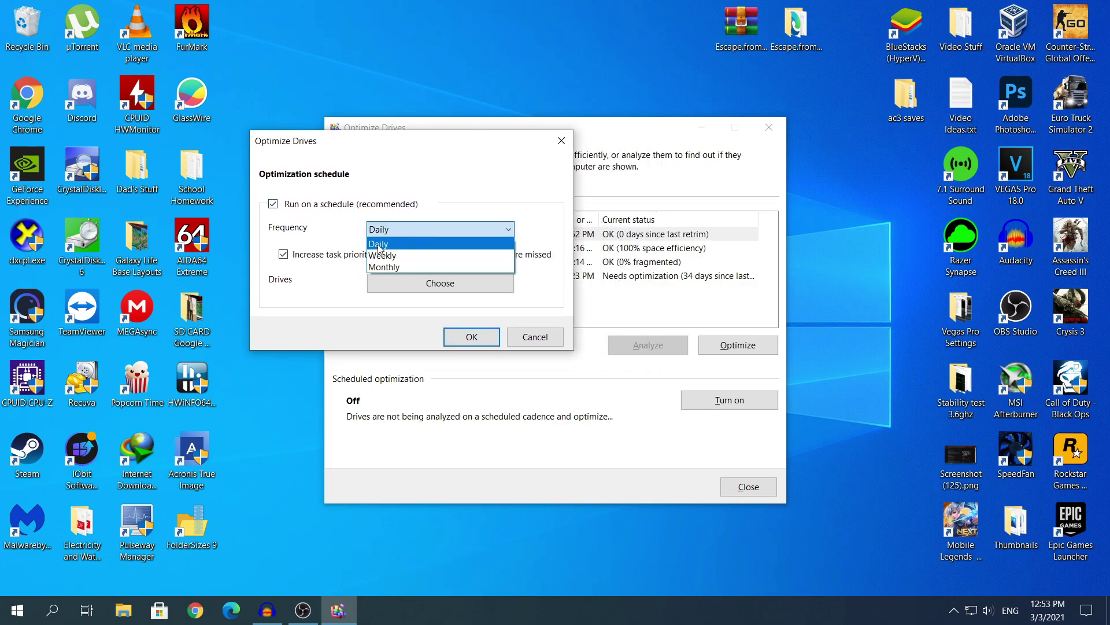
left_click(436, 200)
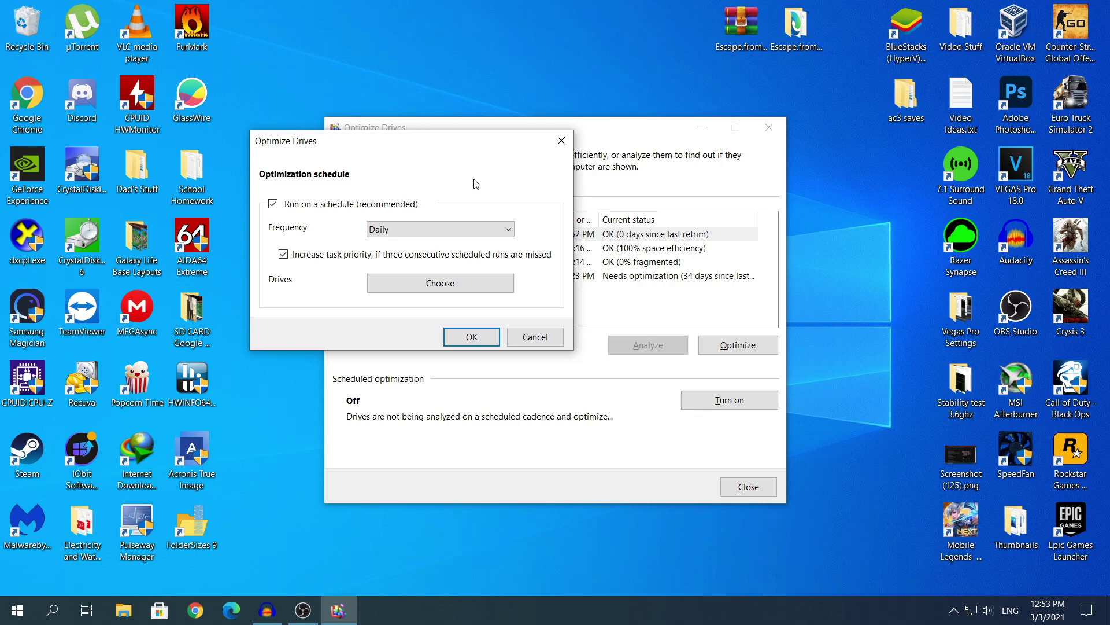
left_click(430, 229)
left_click(431, 230)
left_click(405, 229)
left_click(387, 258)
left_click(472, 336)
Step: Turn scheduled optimization back off and close Optimize Drives
left_click(724, 401)
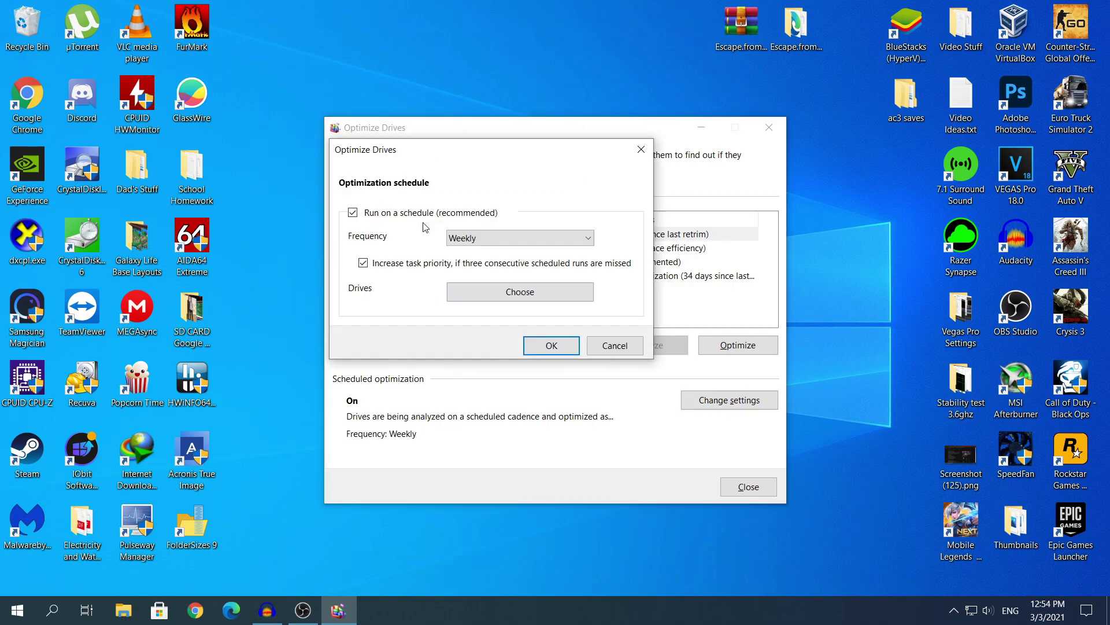
left_click(352, 212)
left_click(578, 343)
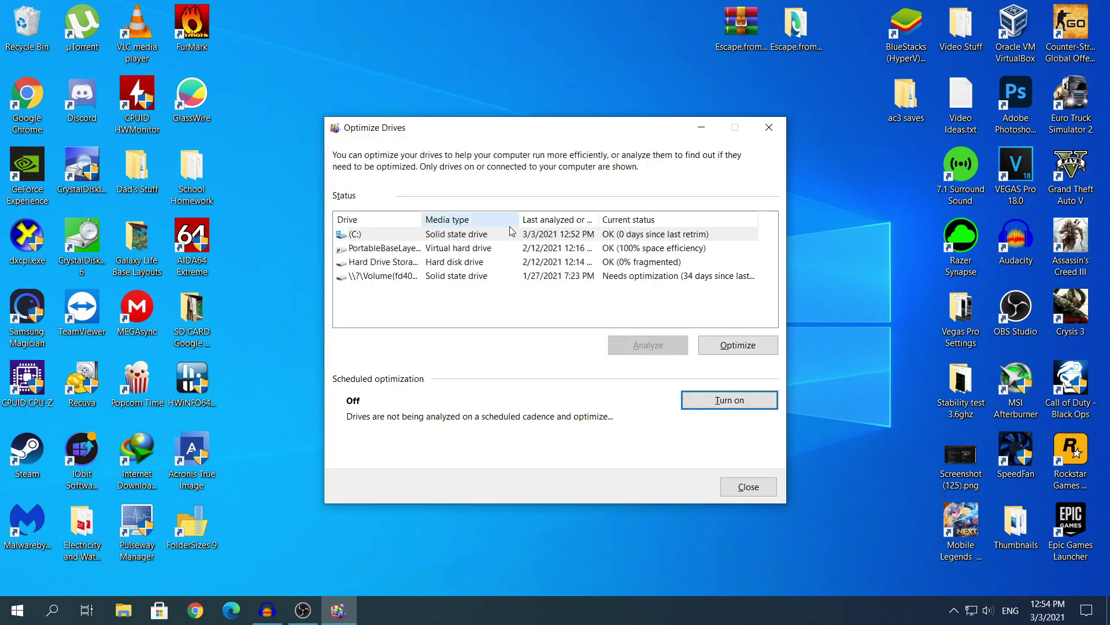
left_click(749, 489)
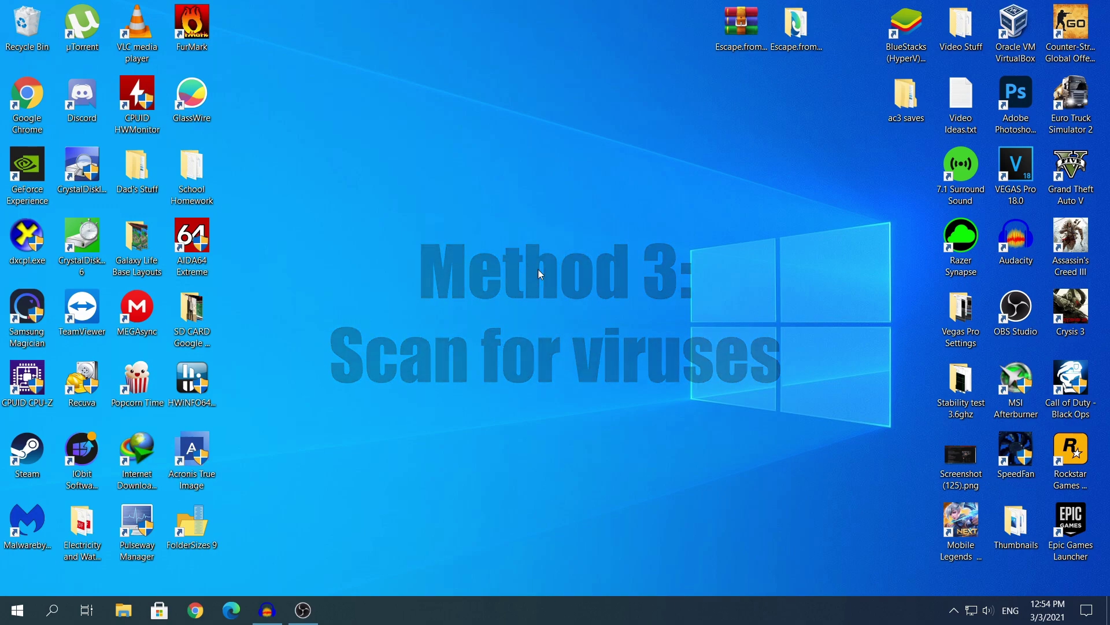
Step: Open Windows Security by searching 'windows se' and maximize its window
left_click(58, 606)
type("windows se")
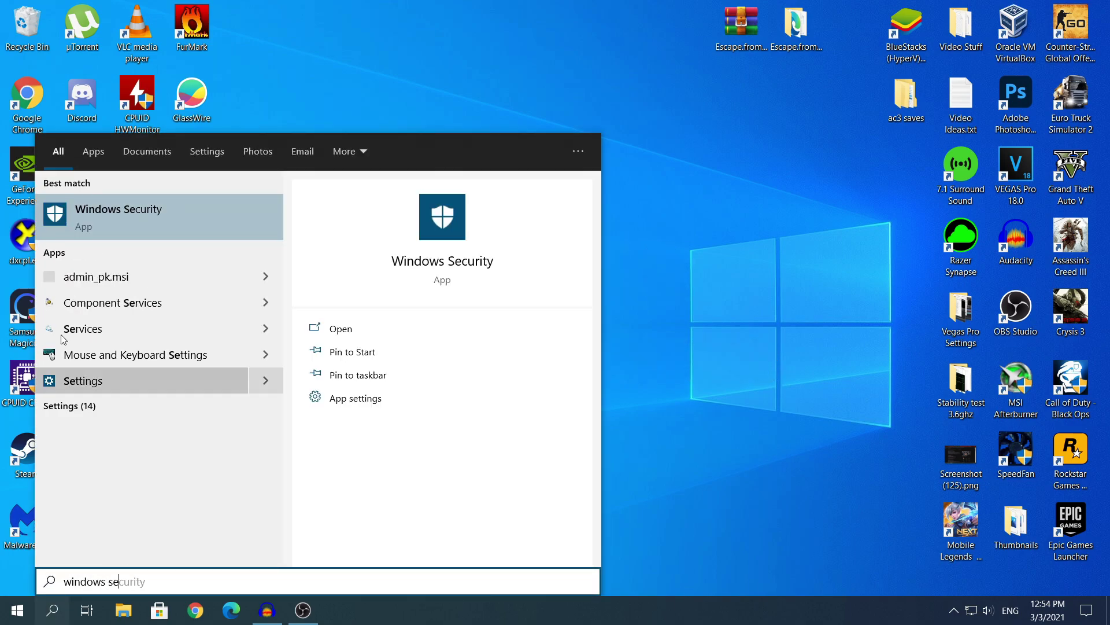
left_click(160, 205)
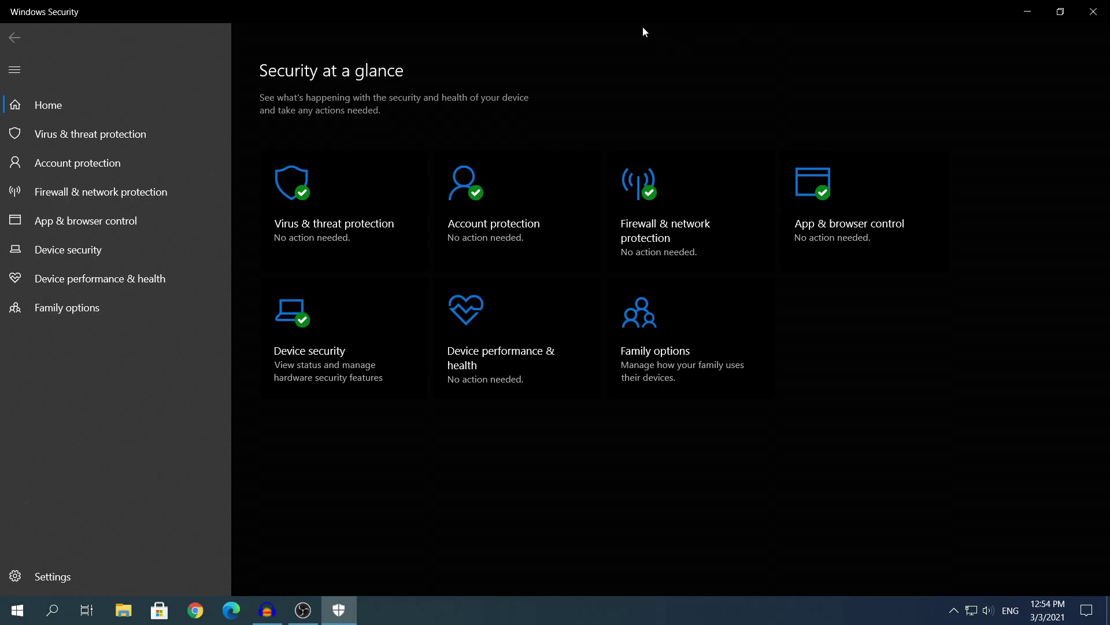
left_click_drag(608, 5, 664, 60)
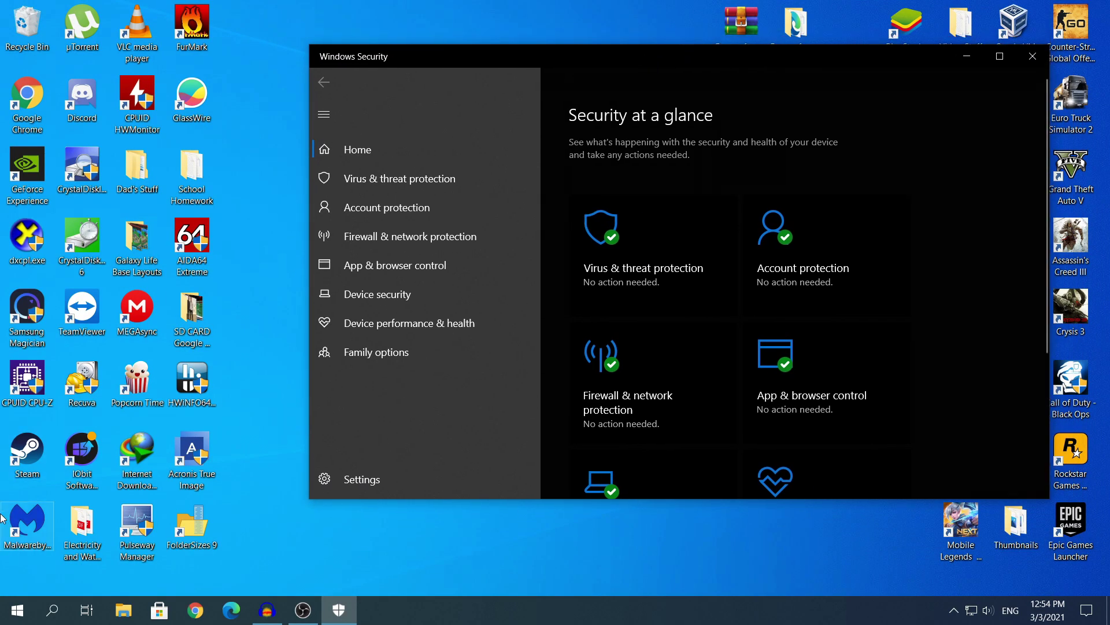
left_click(812, 54)
double_click(812, 54)
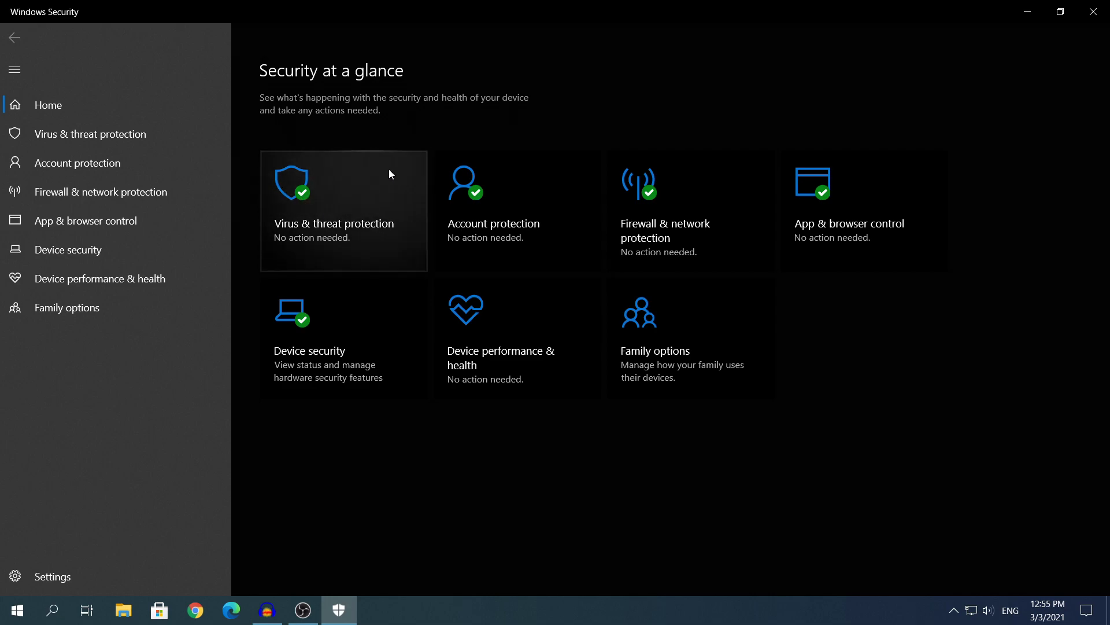
Step: Check Virus & threat protection shows no current threats and 0 found, then close Windows Security
left_click(311, 204)
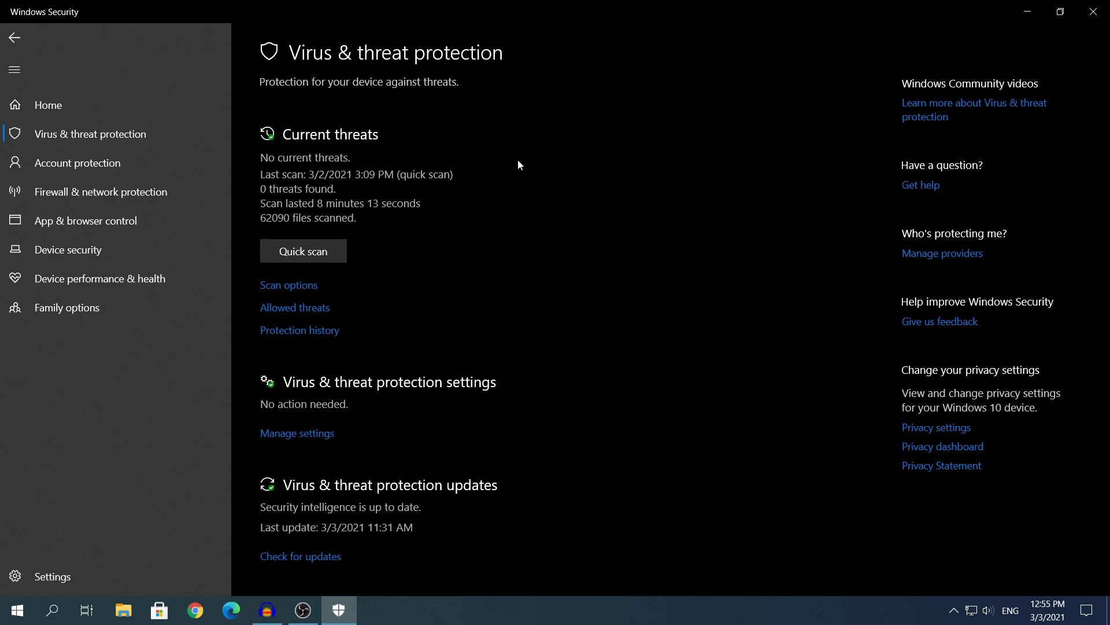
left_click(1093, 11)
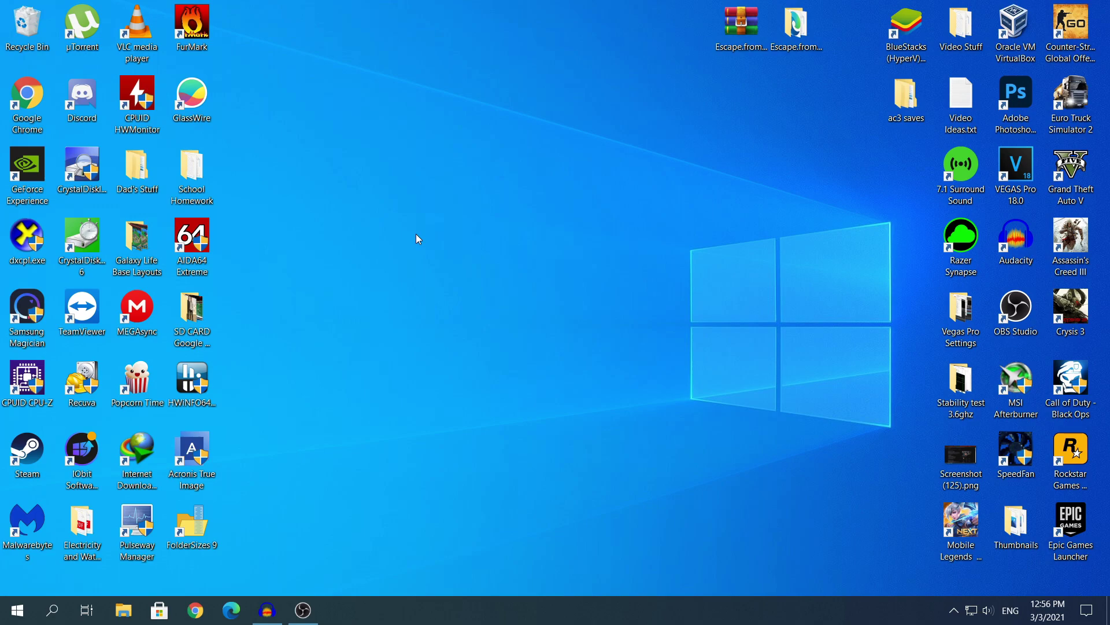
Step: Navigate Settings to Update & Security's Change active hours page, showing 8:00 AM to 12:00 AM
left_click(23, 615)
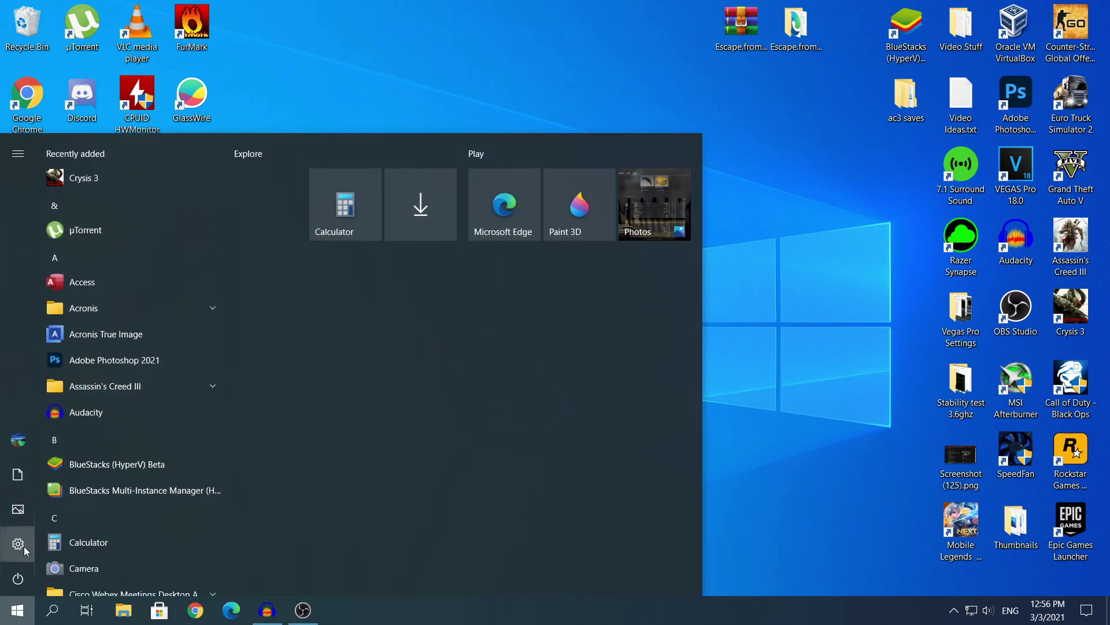
left_click(18, 543)
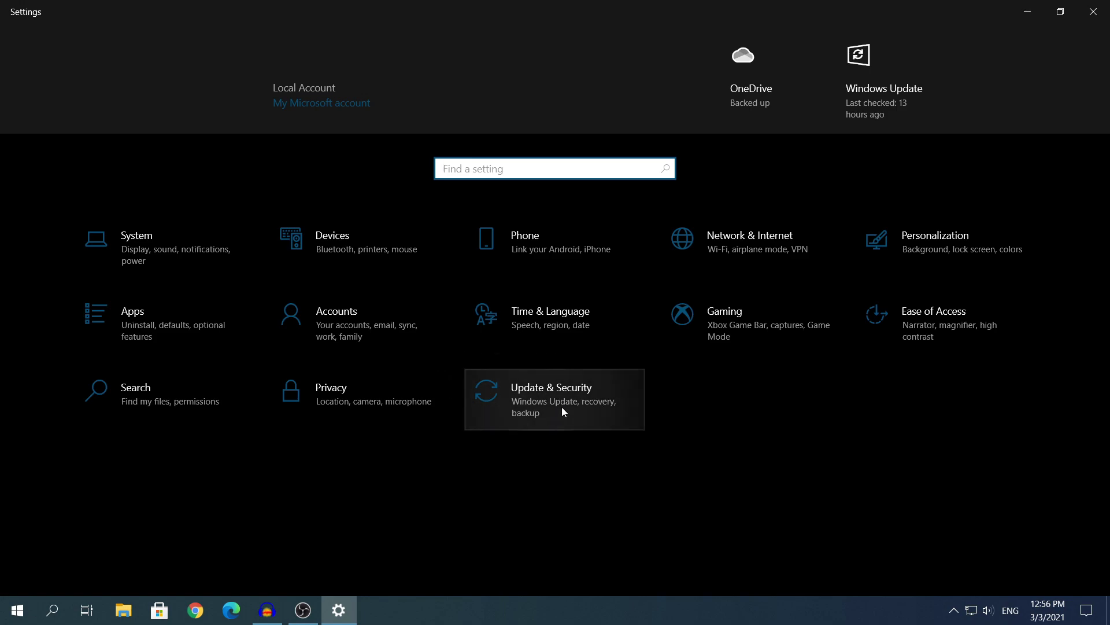
left_click(580, 394)
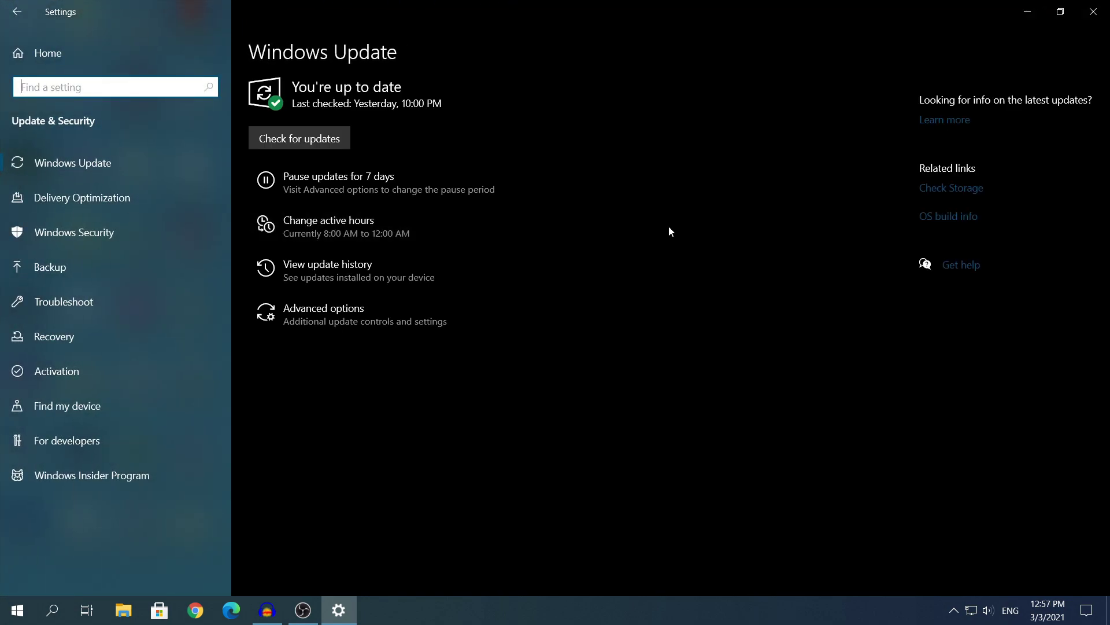
left_click(355, 232)
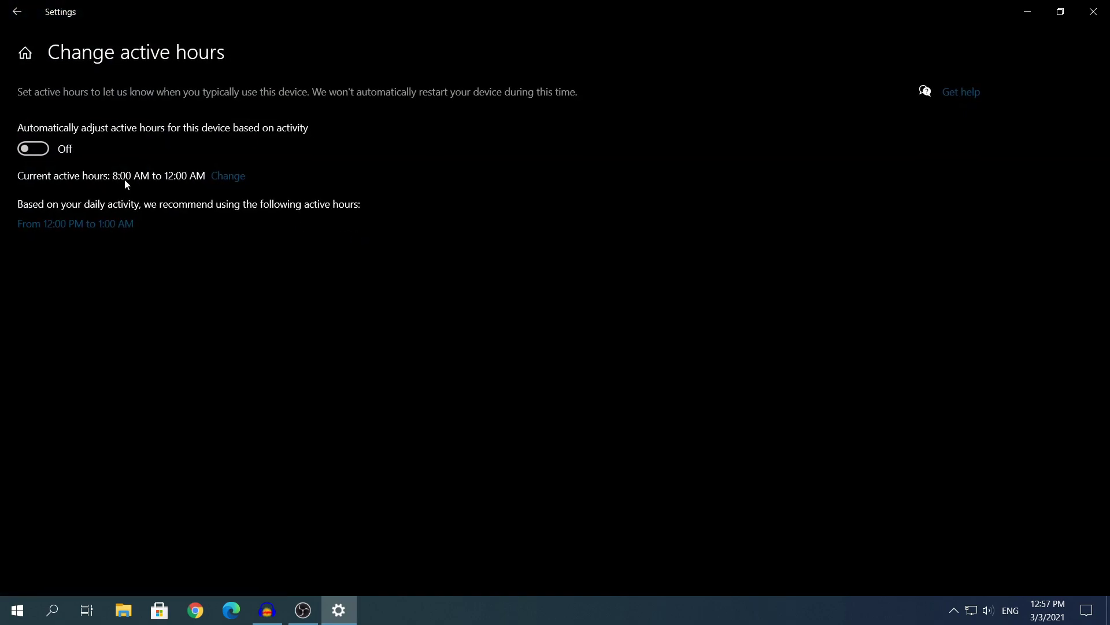
Step: Leave active hours at 8:00 AM to 12:00 AM, cancel the editor, and close Settings
left_click(234, 177)
left_click(396, 301)
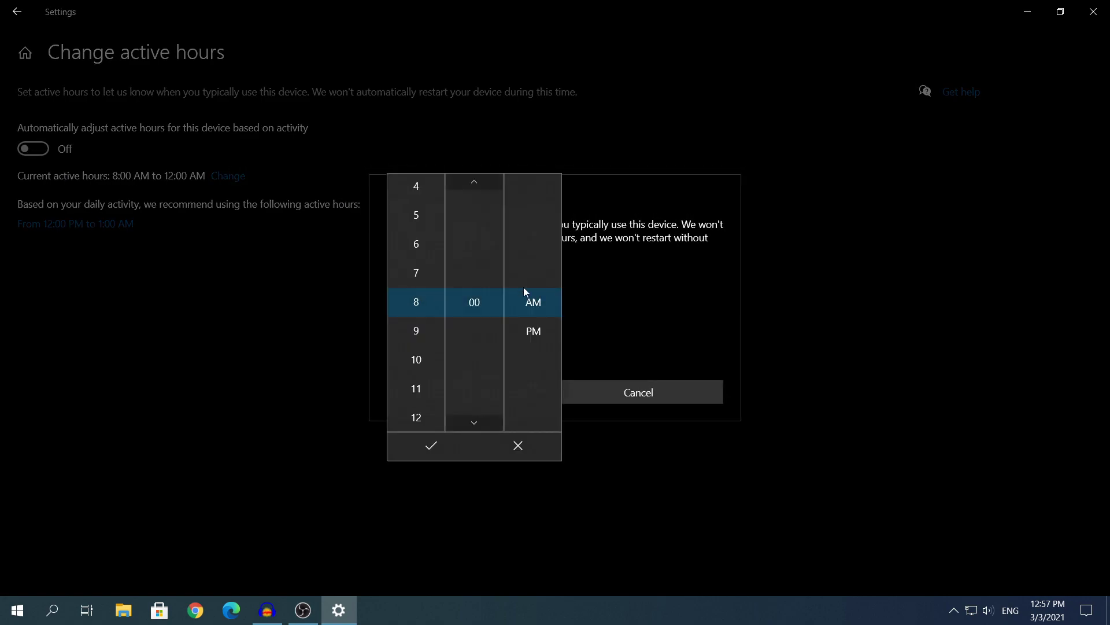
key("Escape")
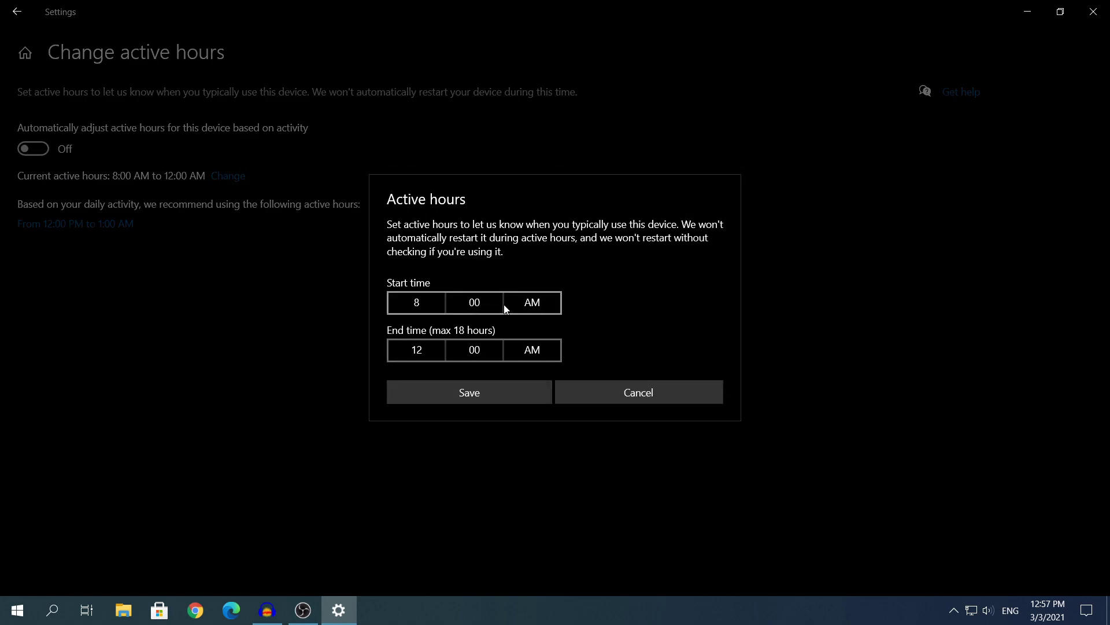
left_click(609, 385)
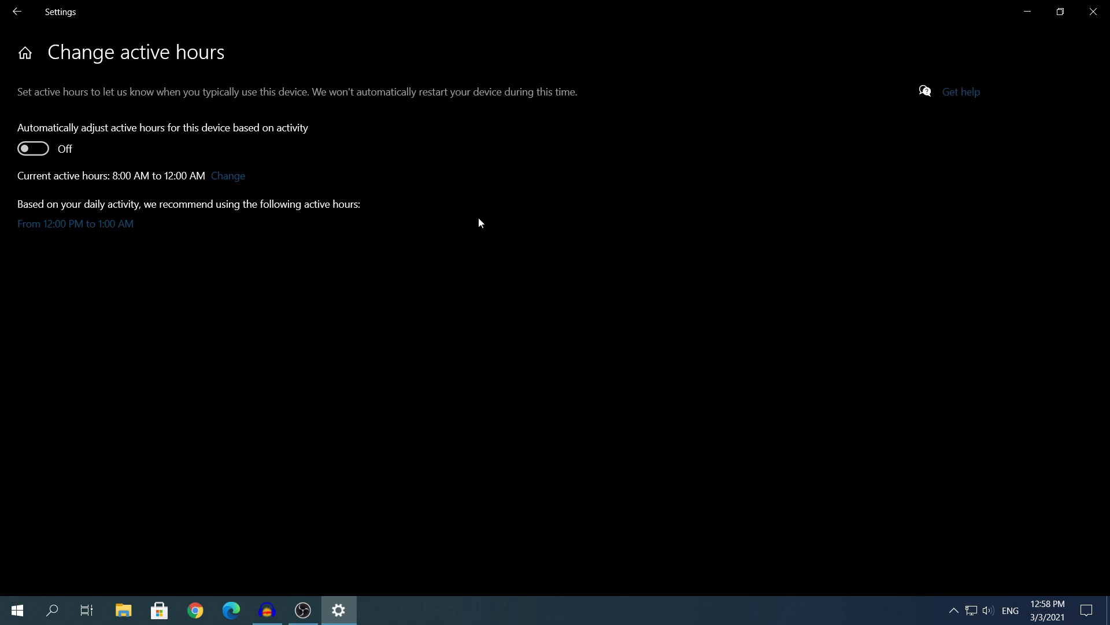
key("alt+F4")
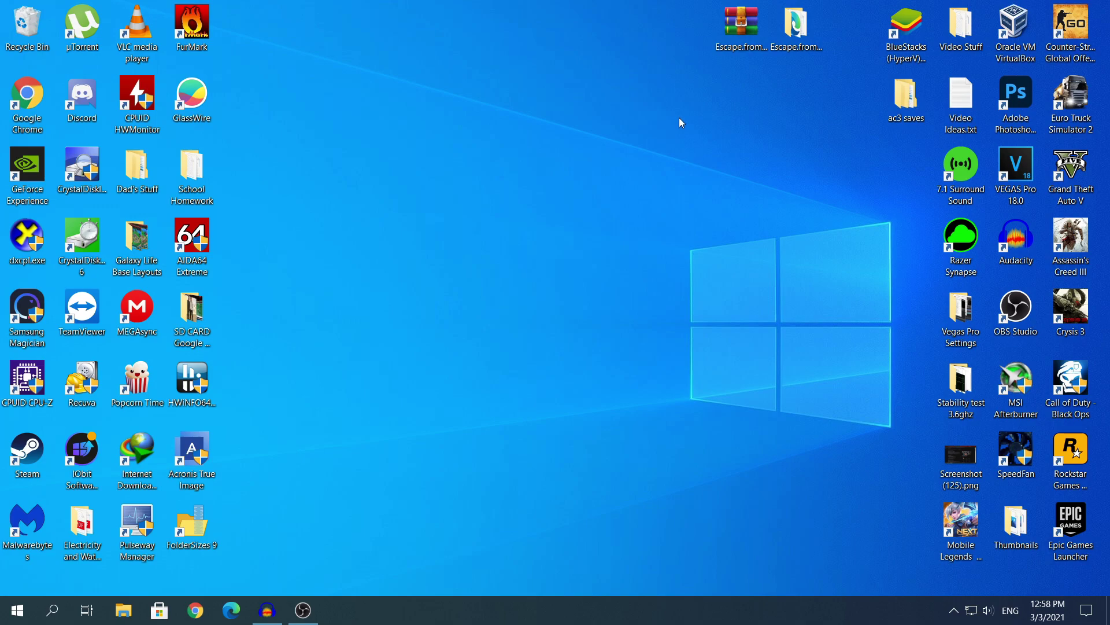
left_click(52, 611)
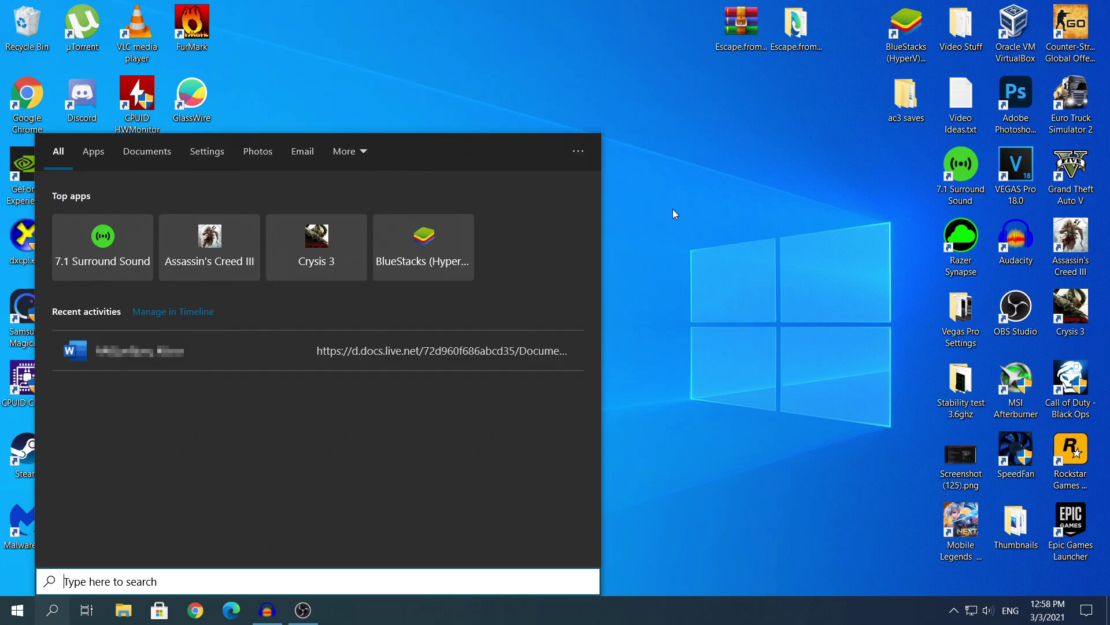
type("control")
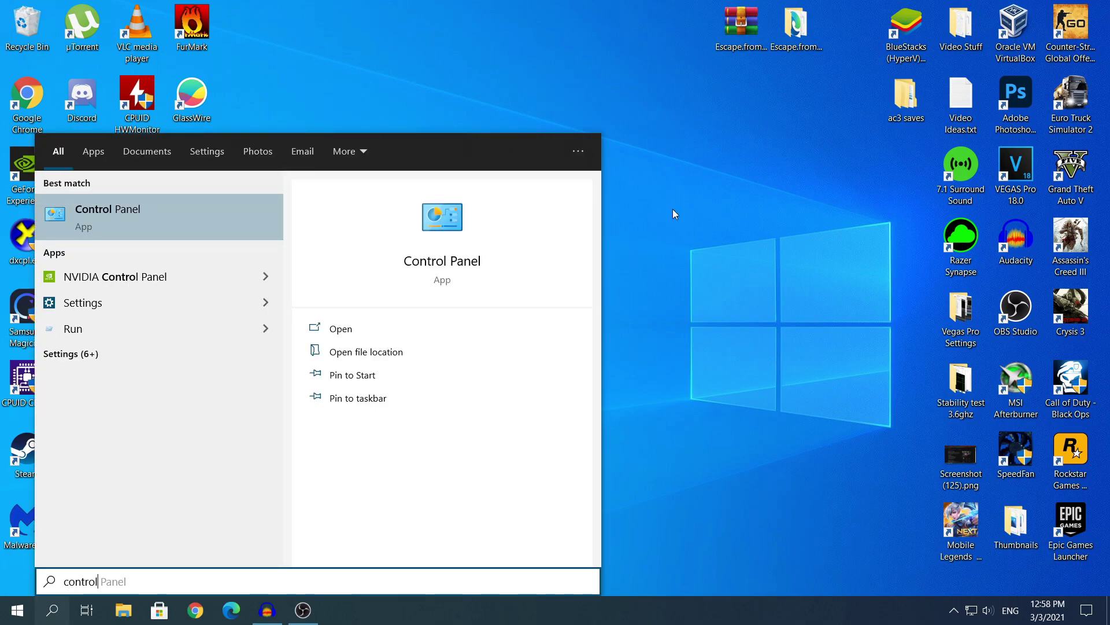
key("Return")
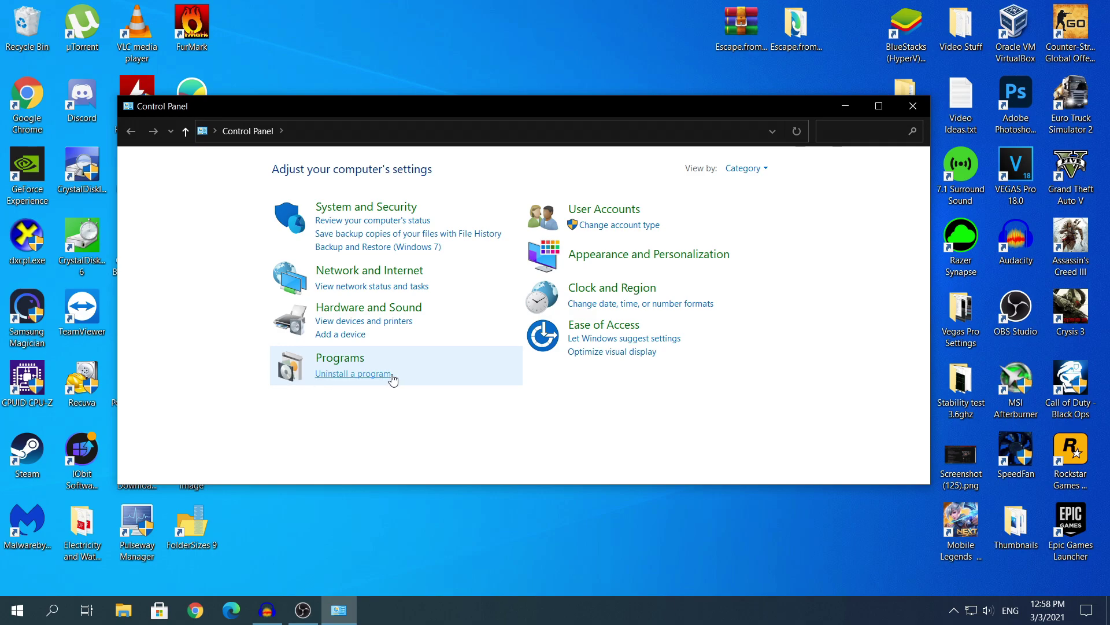
left_click(334, 376)
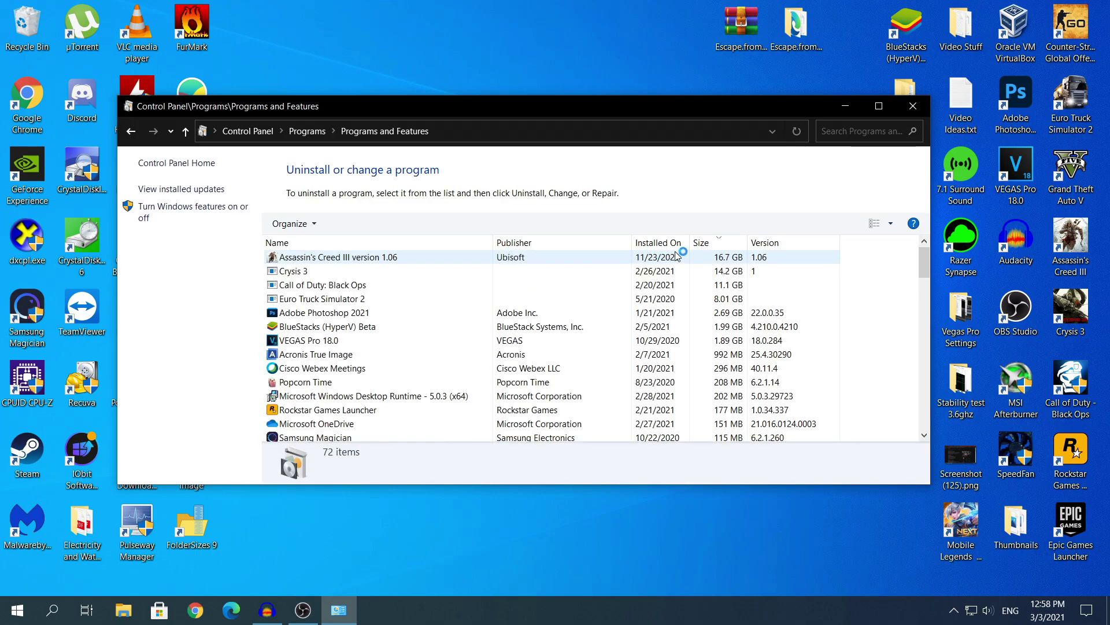
key("super+Up")
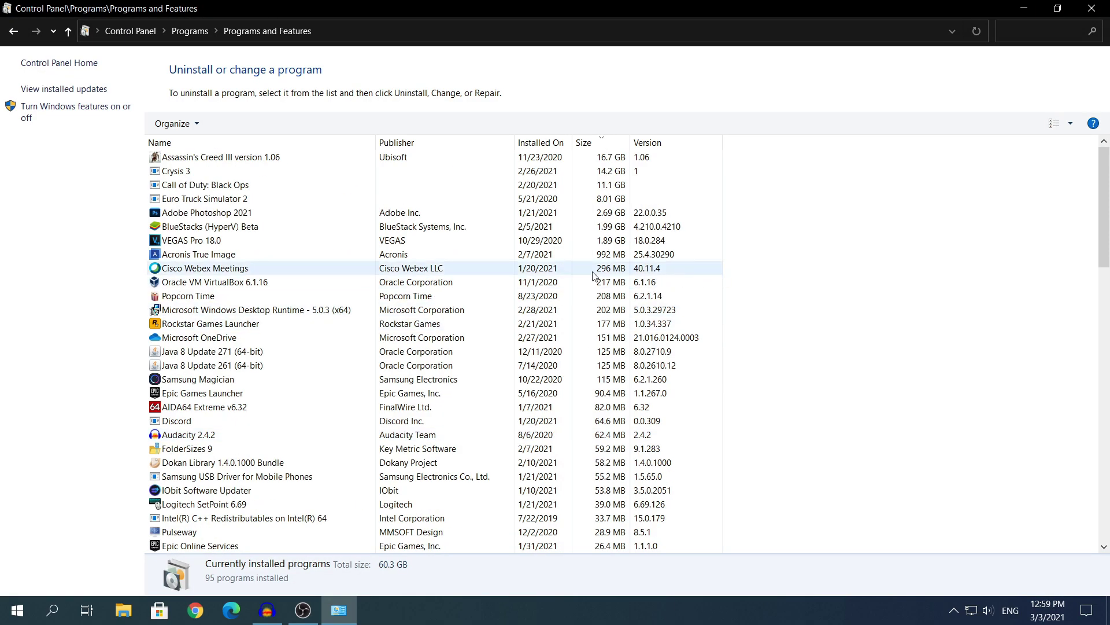
scroll(300, 321, "down", 20)
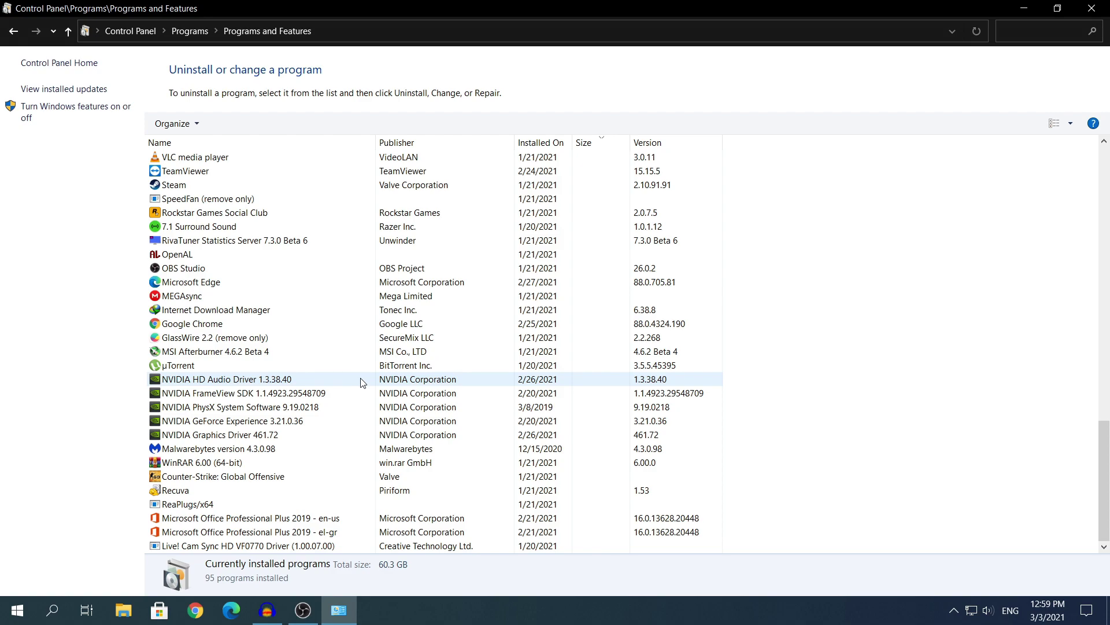
scroll(361, 378, "up", 20)
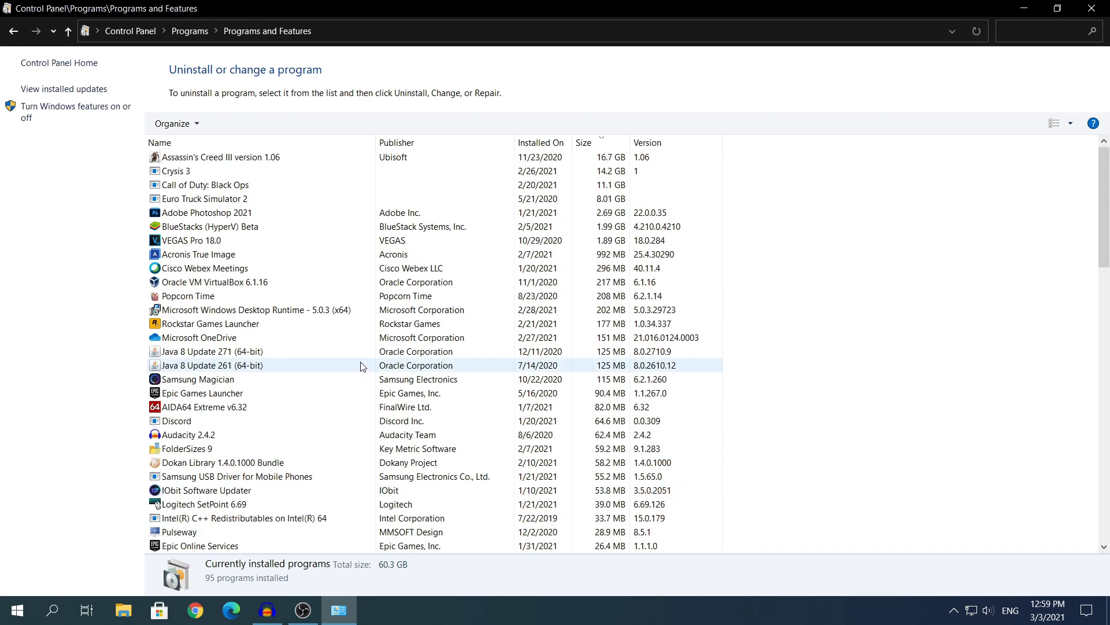
left_click(1092, 8)
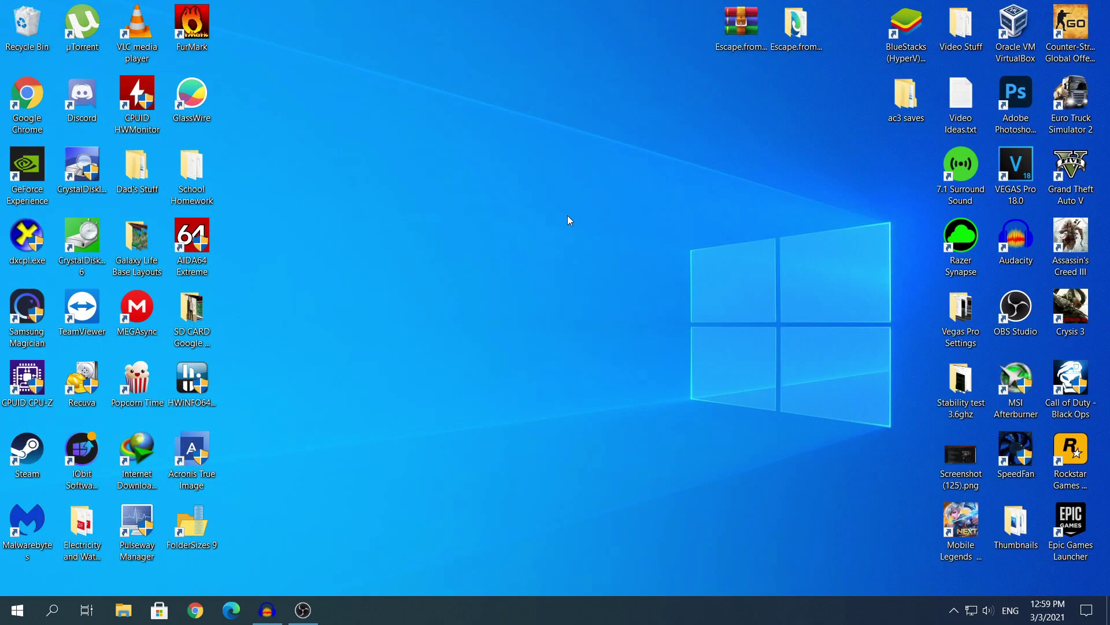